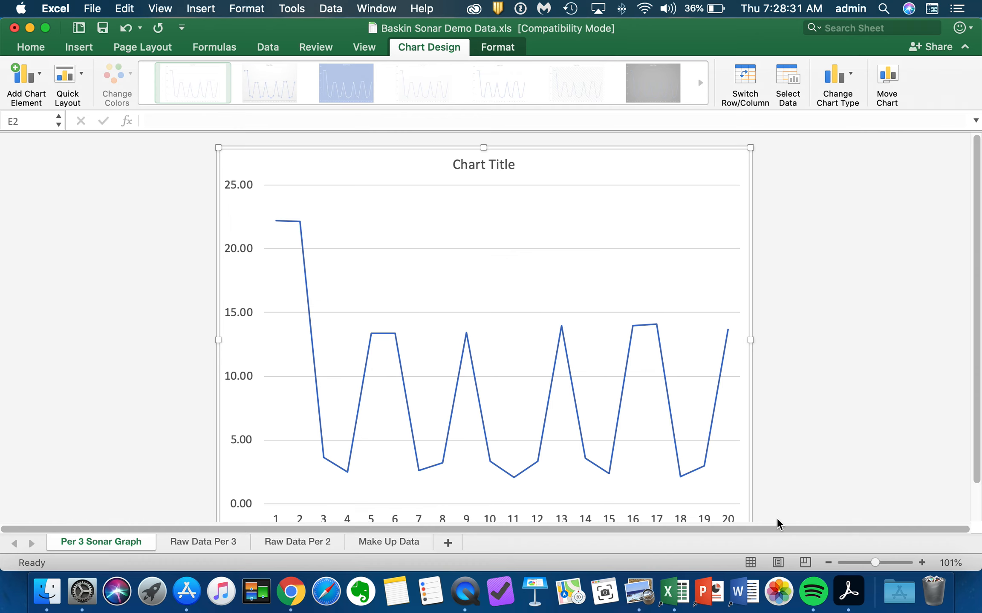
# - Delete the chart title and add a horizontal and a vertical axis title to the sonar line chart
pyautogui.click(482, 167)
pyautogui.press('Delete')
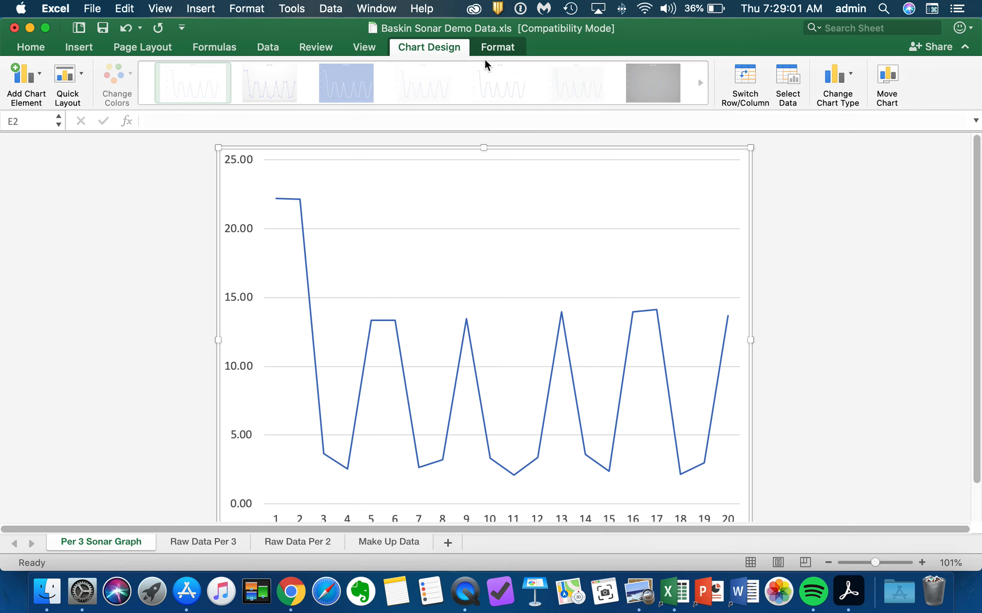
pyautogui.click(39, 78)
pyautogui.moveTo(47, 120)
pyautogui.click(170, 120)
pyautogui.click(39, 79)
pyautogui.click(170, 138)
# - Replace the vertical axis title's placeholder text with "Depth (m)"
pyautogui.click(237, 306)
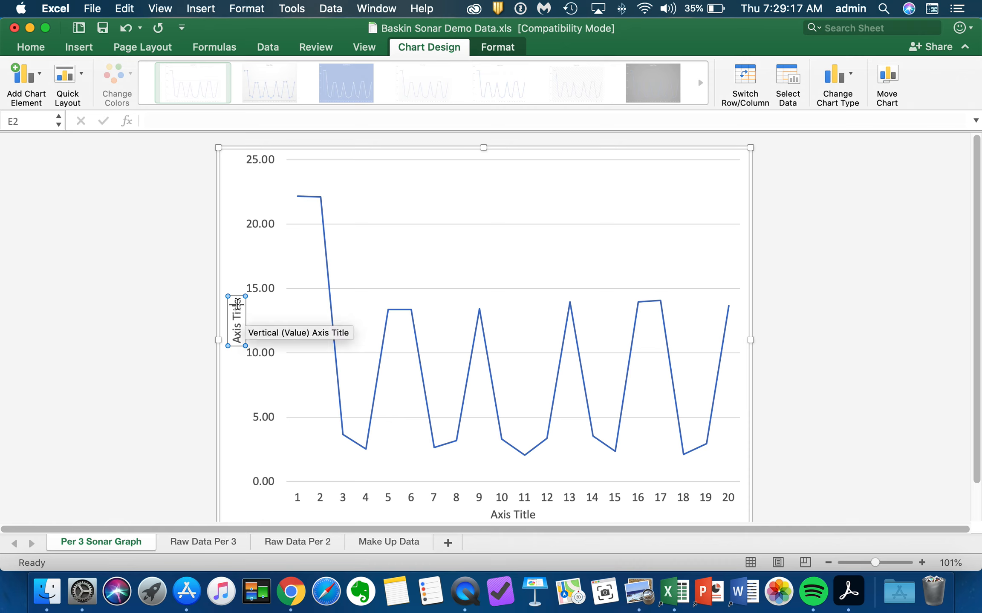
pyautogui.moveTo(237, 300); pyautogui.dragTo(237, 343)
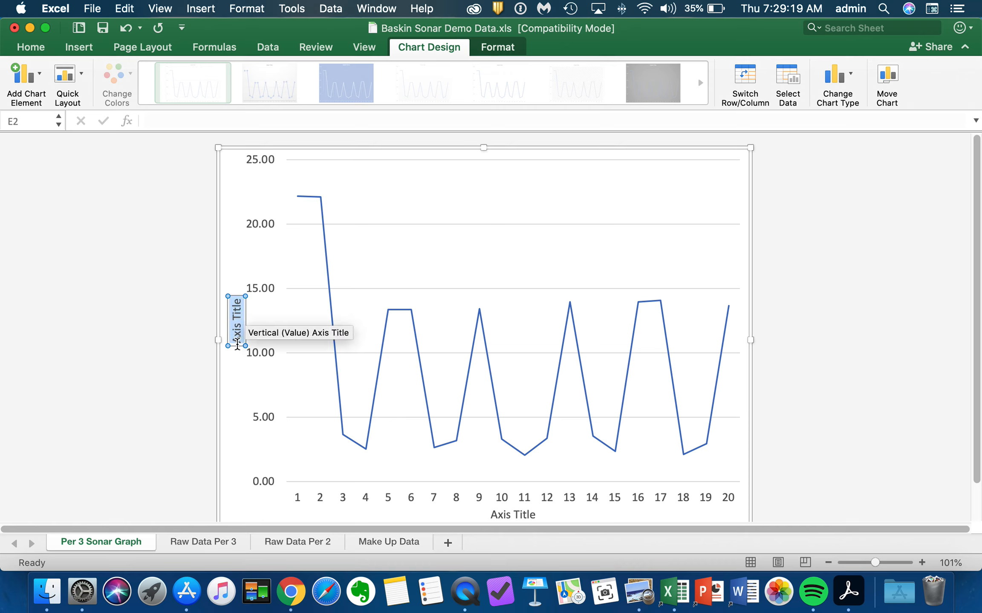
pyautogui.write('De')
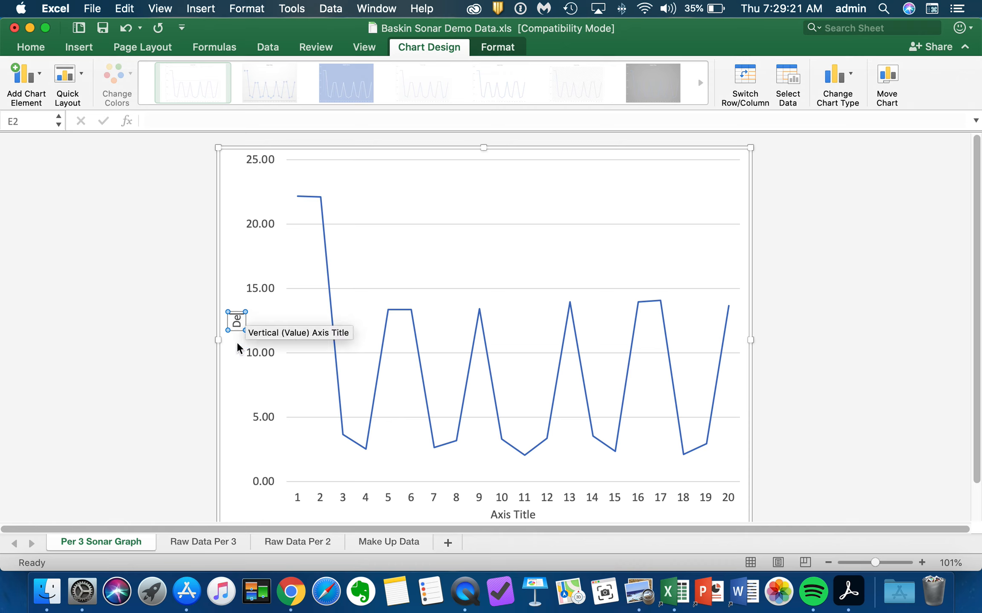
pyautogui.write('pth (m)')
# - Replace the horizontal axis title's placeholder text with "Surface Distance (m)"
pyautogui.click(512, 514)
pyautogui.moveTo(536, 515); pyautogui.dragTo(490, 514)
pyautogui.write('Surface Distance (m)')
pyautogui.click(426, 256)
# - Format the vertical depth axis to show its values in reverse order, and close the formatting settings
pyautogui.click(257, 223)
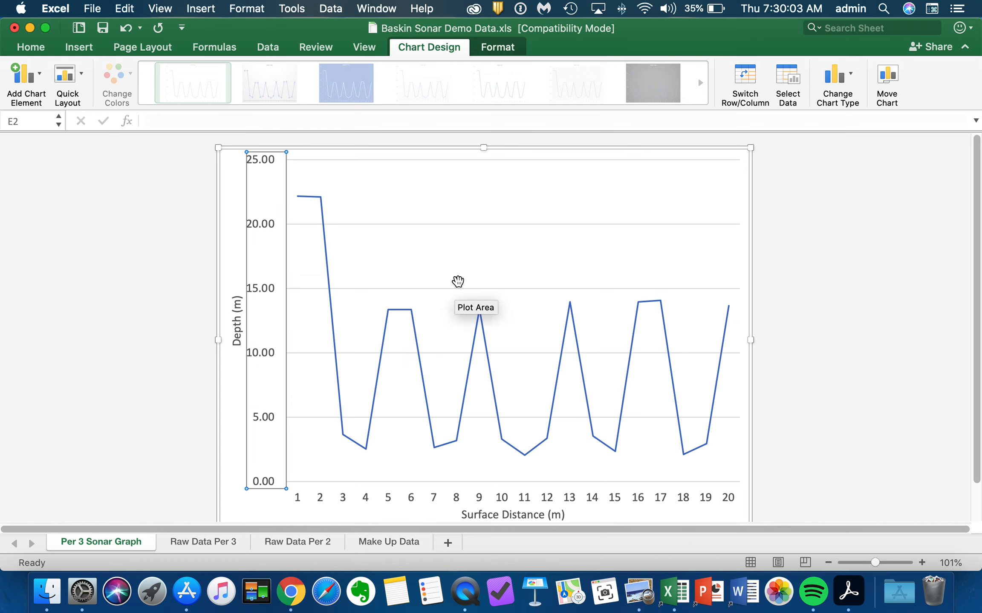
pyautogui.rightClick(270, 227)
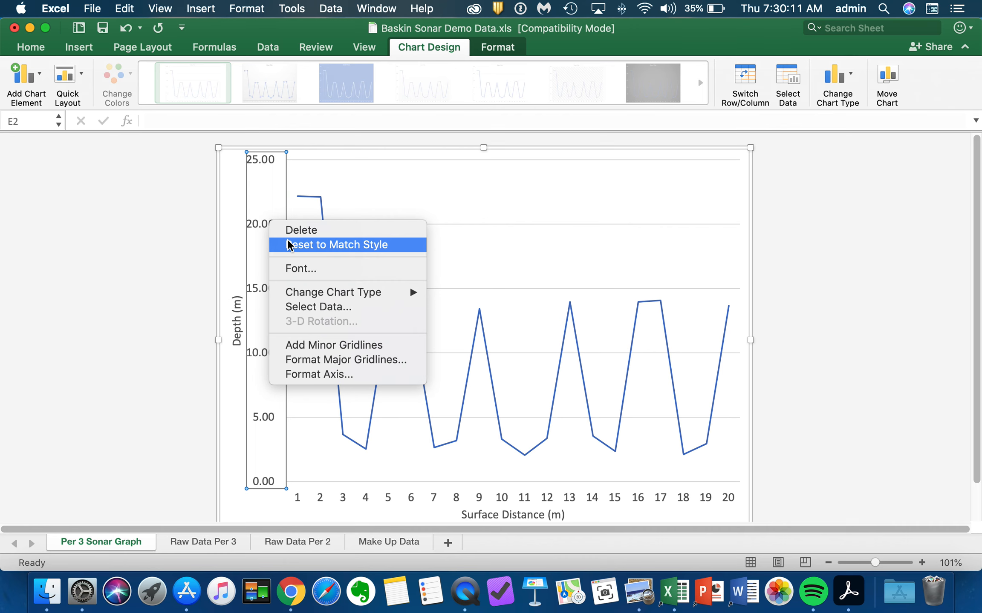
pyautogui.click(294, 375)
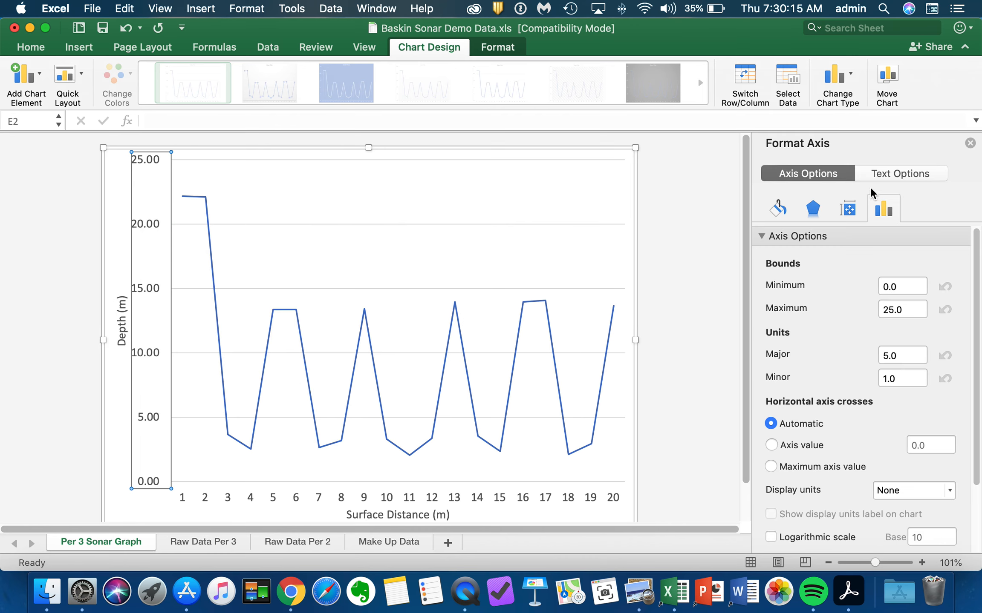
pyautogui.scroll(-4, 831, 405)
pyautogui.click(770, 478)
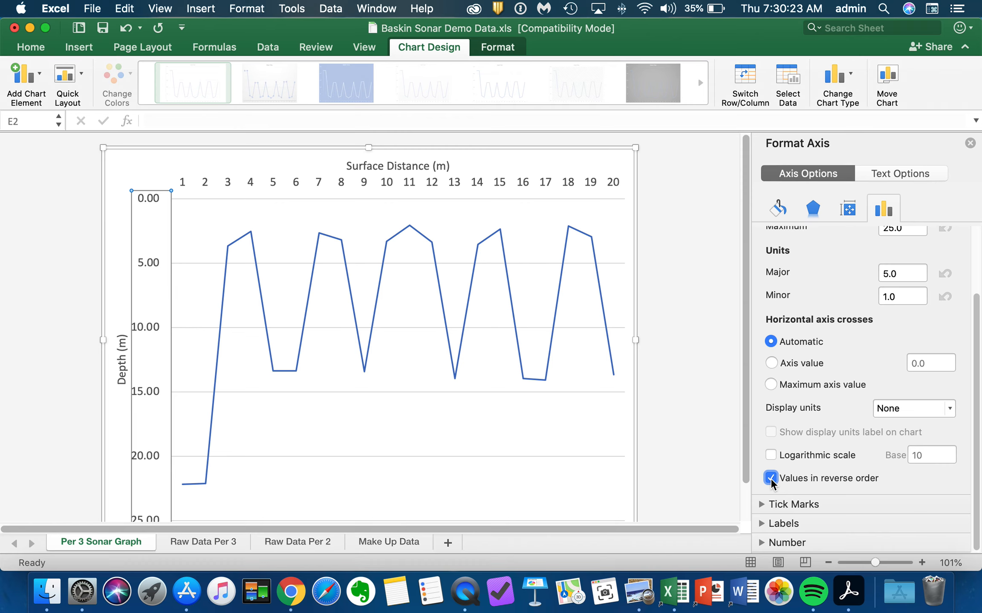
pyautogui.click(970, 143)
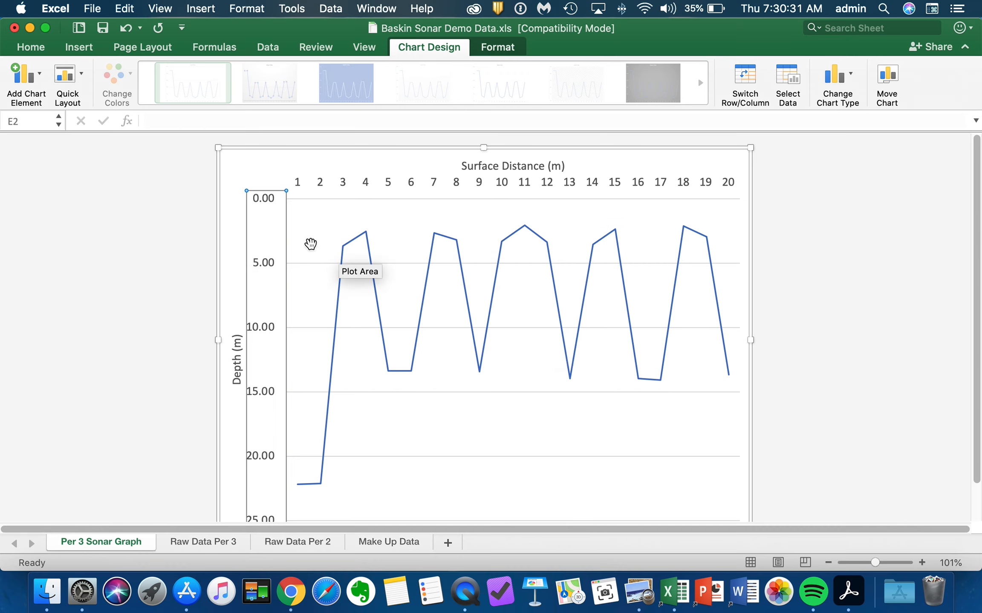
# - Give the chart's plot area a solid light grey border and save the workbook
pyautogui.click(569, 420)
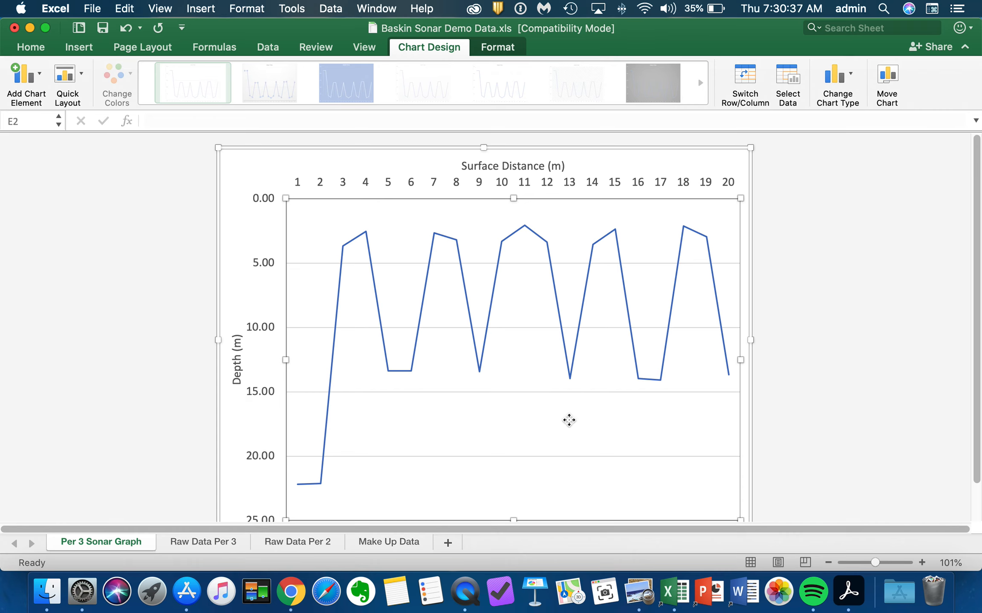
pyautogui.doubleClick(539, 417)
pyautogui.click(970, 142)
pyautogui.rightClick(541, 434)
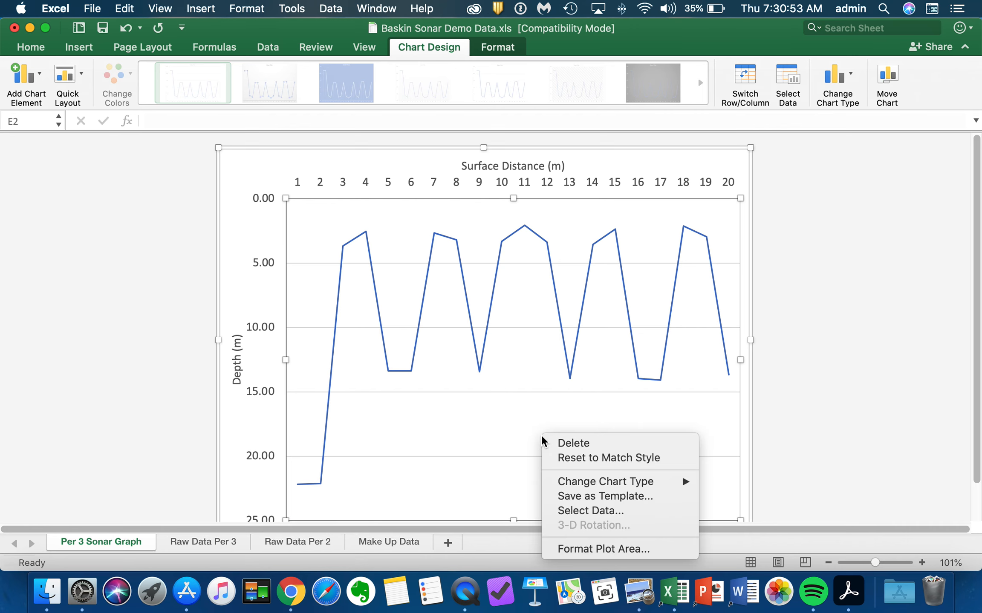
pyautogui.click(588, 548)
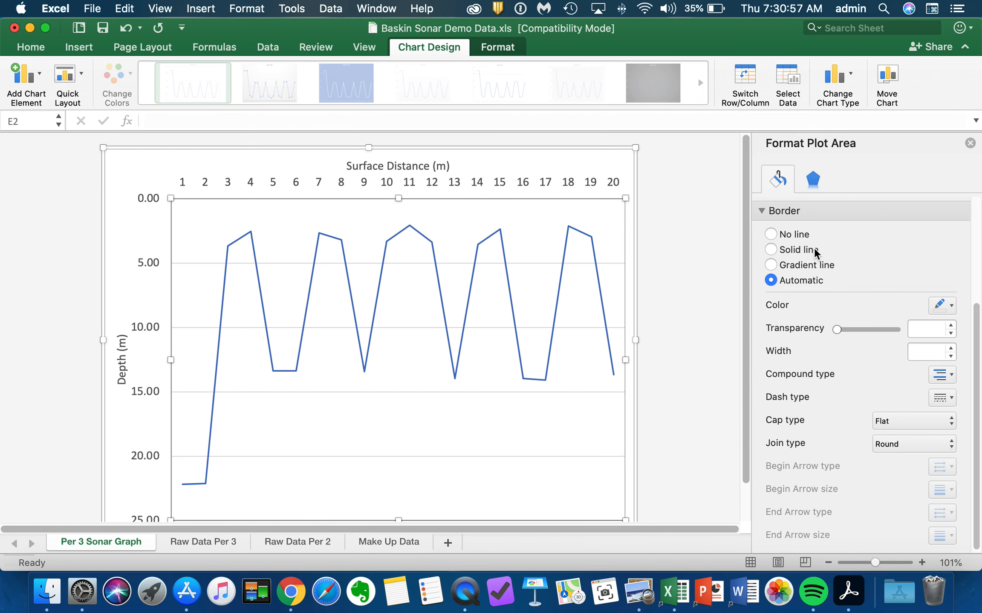
pyautogui.click(942, 305)
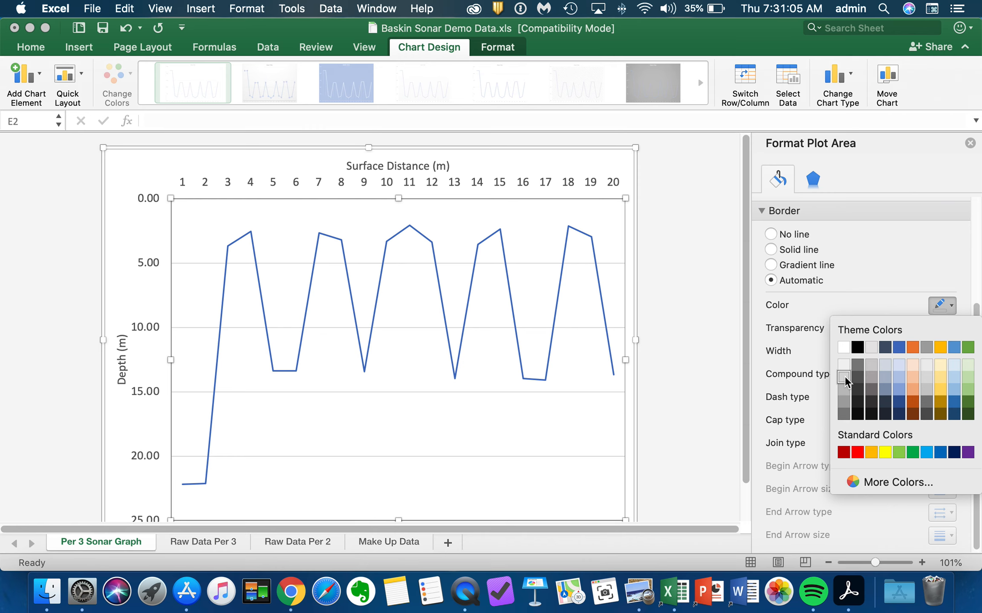
pyautogui.click(844, 376)
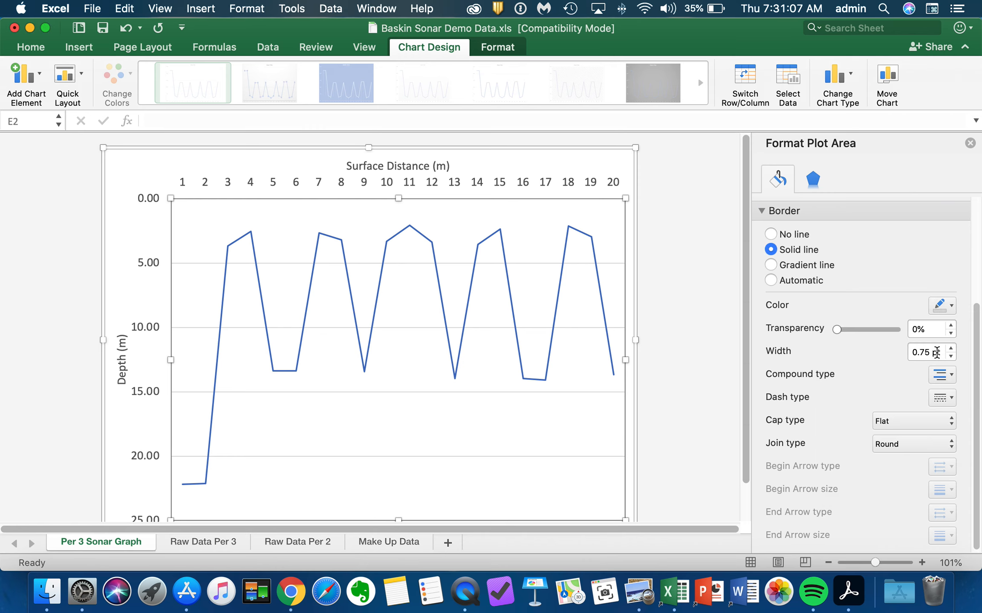
pyautogui.click(59, 170)
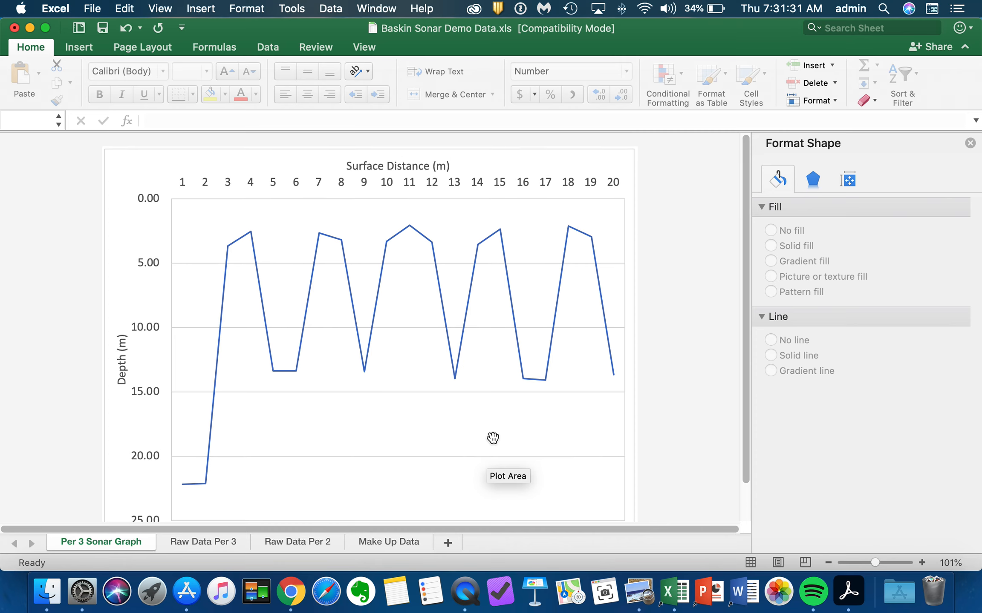
pyautogui.click(106, 25)
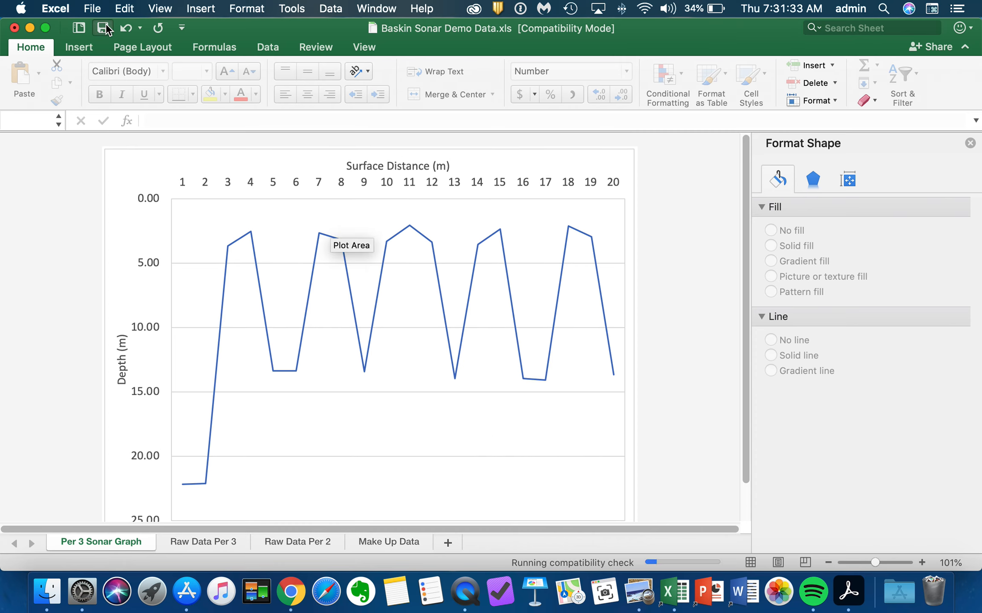
# - Start saving the whole chart as a picture and name the file "Baskin Sonar Graph"
pyautogui.click(129, 170)
pyautogui.rightClick(110, 150)
pyautogui.click(163, 411)
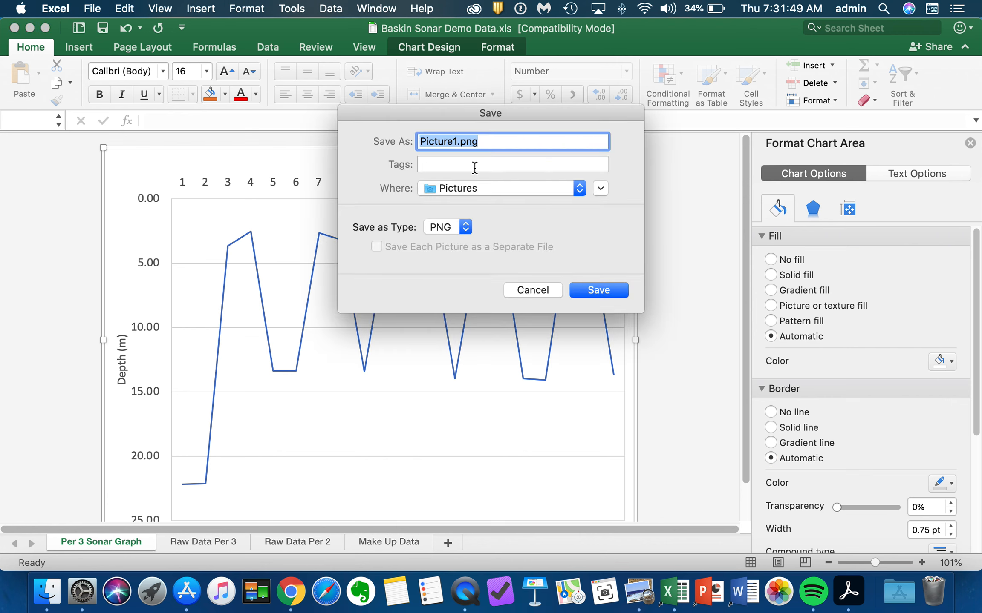
pyautogui.click(457, 140)
pyautogui.press('BackSpace')
pyautogui.press('BackSpace')
pyautogui.press('BackSpace')
pyautogui.press('BackSpace')
pyautogui.press('BackSpace')
pyautogui.press('BackSpace')
pyautogui.press('BackSpace')
pyautogui.press('BackSpace')
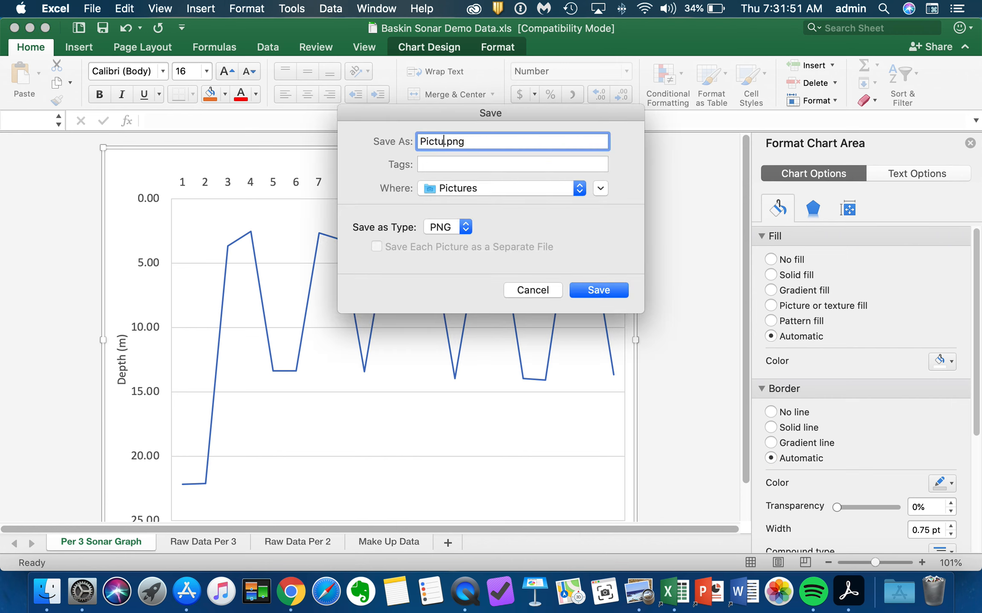
pyautogui.write('Baskin Sonar Graph')
# - Set the picture's file type to JPEG and save it to the Desktop
pyautogui.click(448, 227)
pyautogui.click(446, 242)
pyautogui.click(503, 189)
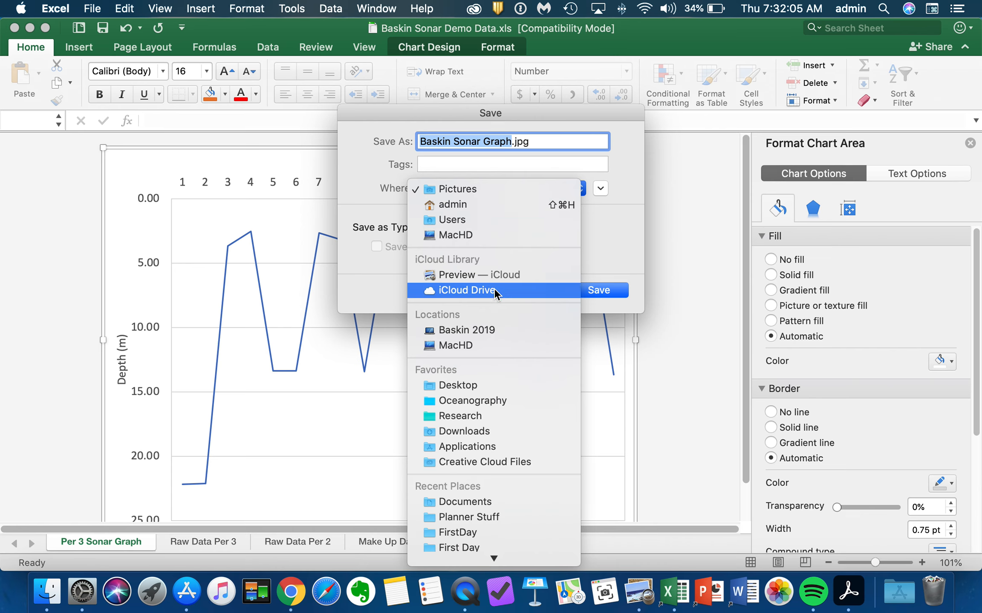
pyautogui.click(505, 384)
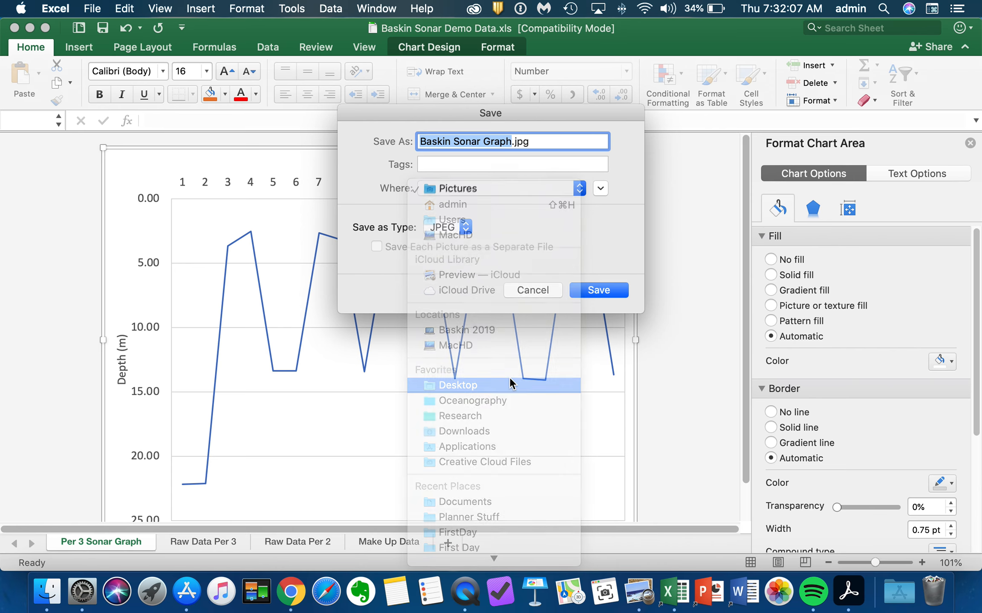
pyautogui.click(612, 290)
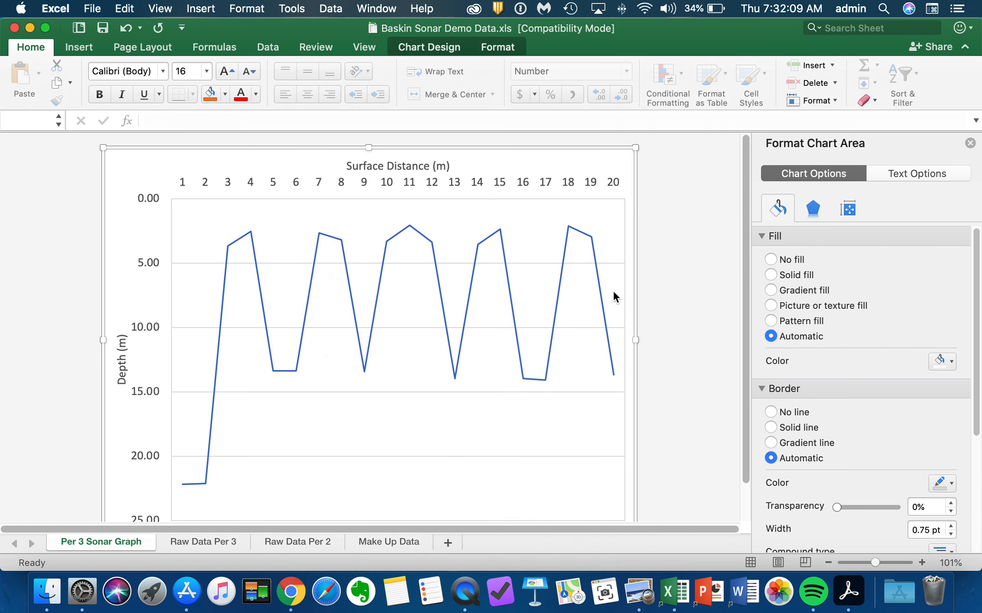